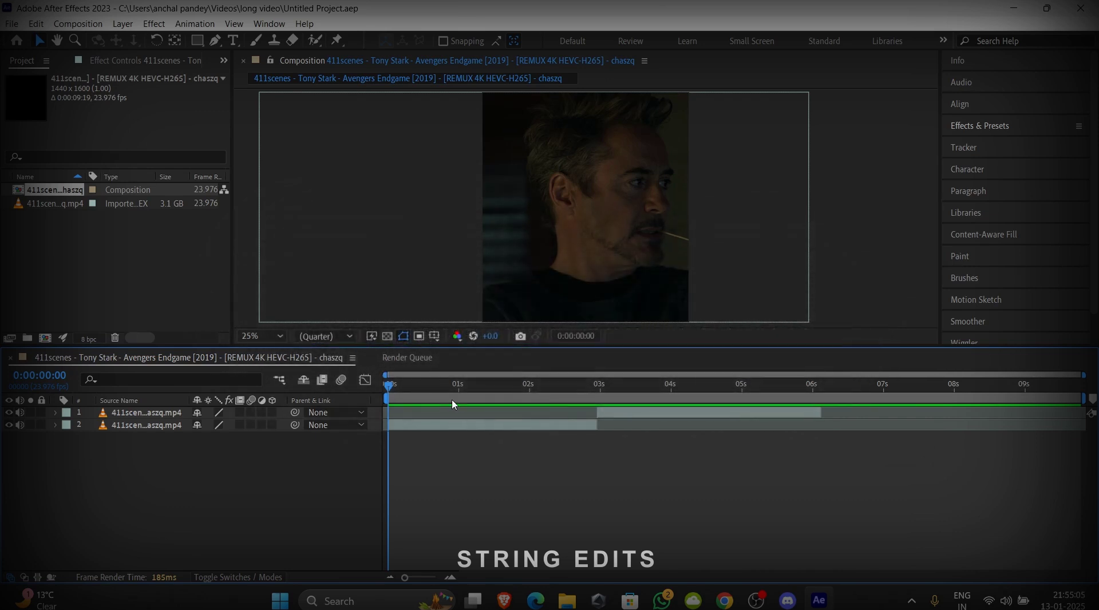
Step: Add an adjustment layer above both clips and cut away its part before 1:22
mouse_move(461, 383)
mouse_down()
mouse_move(623, 384)
mouse_move(483, 379)
mouse_up()
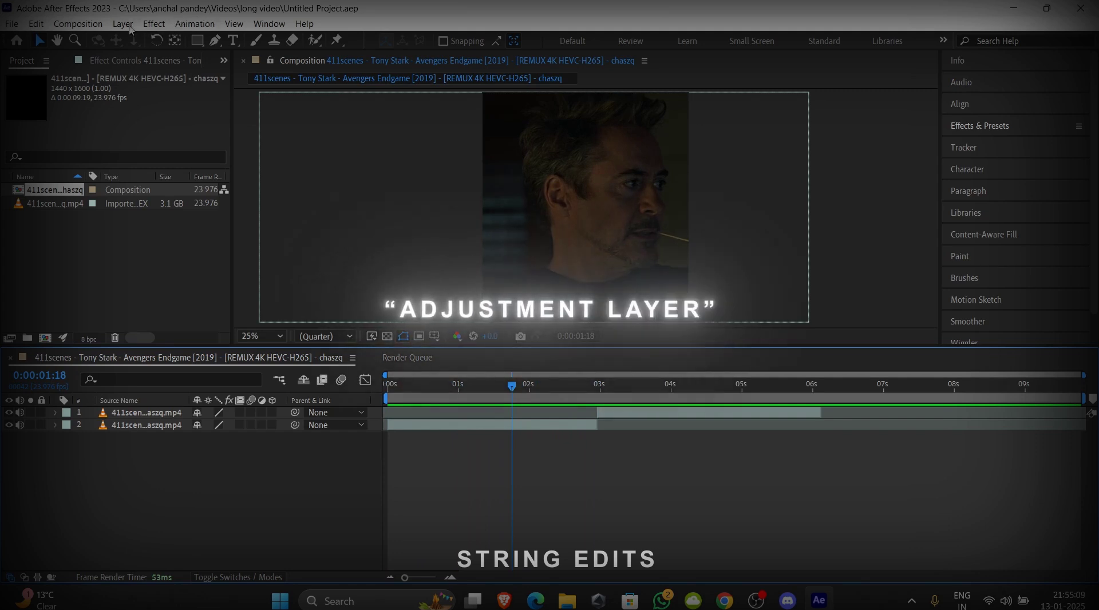
click(154, 24)
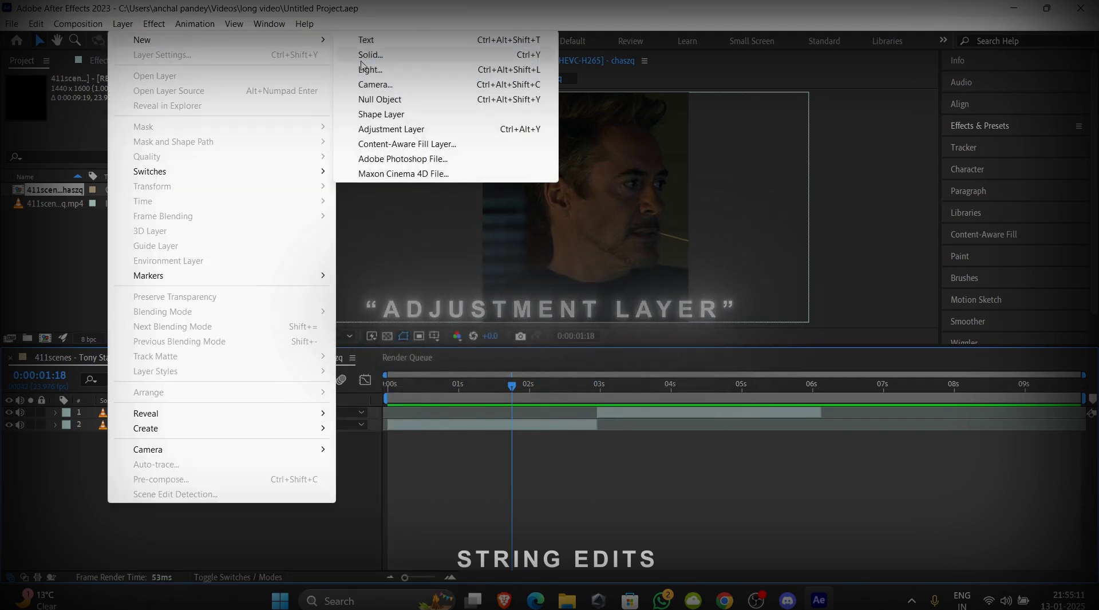
click(395, 129)
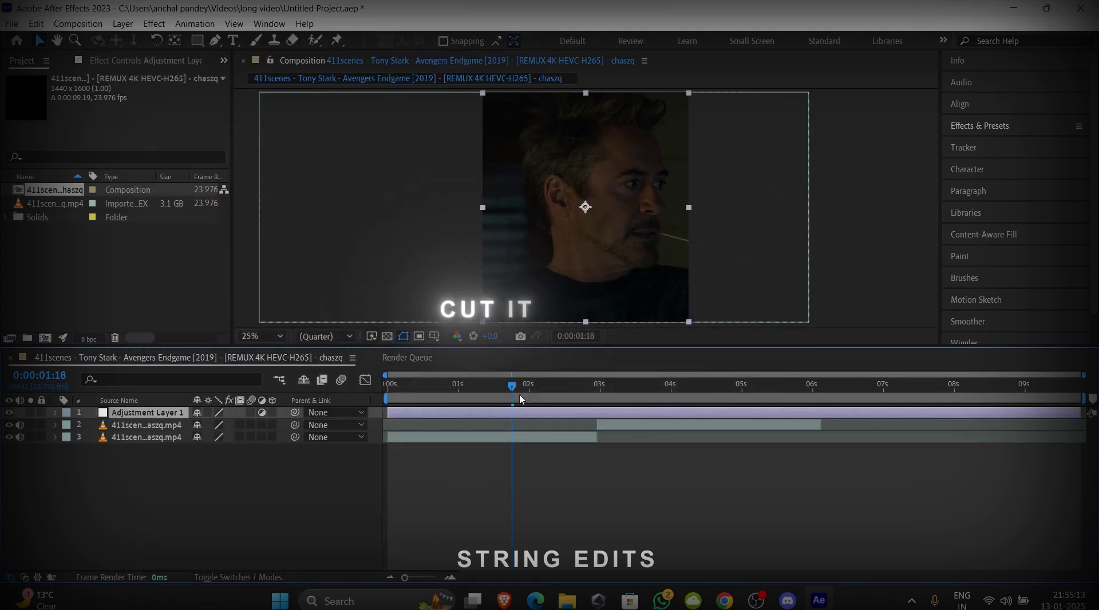
drag(511, 384, 525, 381)
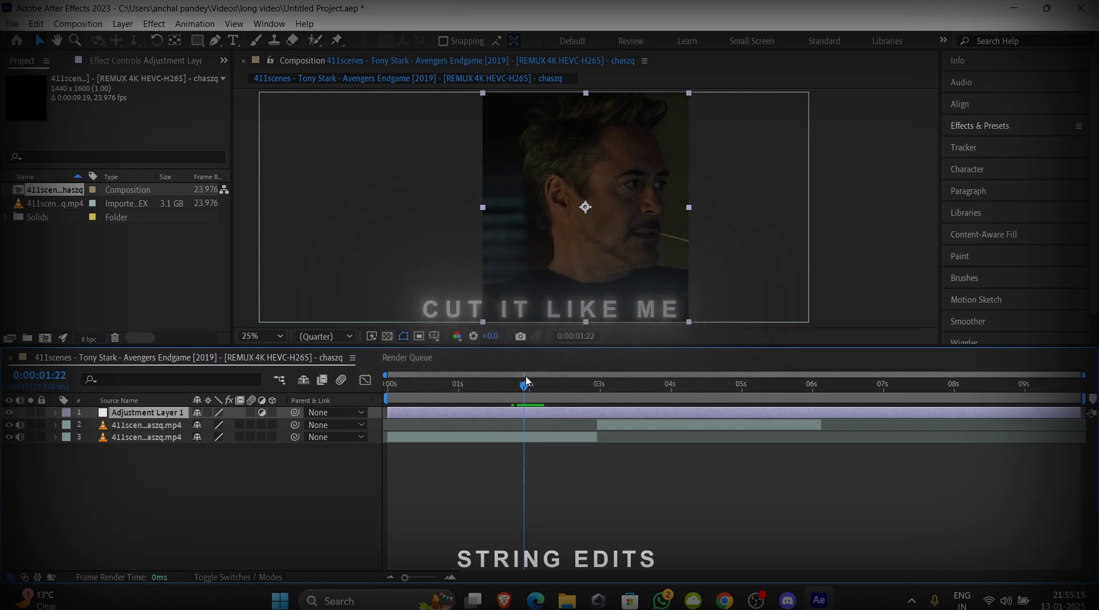
key(ctrl+shift+d)
click(510, 429)
key(Delete)
Step: Trim the adjustment layer's end at 4:03 and reselect it at the 2:23 cut
drag(560, 393, 681, 388)
click(689, 413)
key(ctrl+shift+d)
key(Delete)
click(608, 386)
click(598, 388)
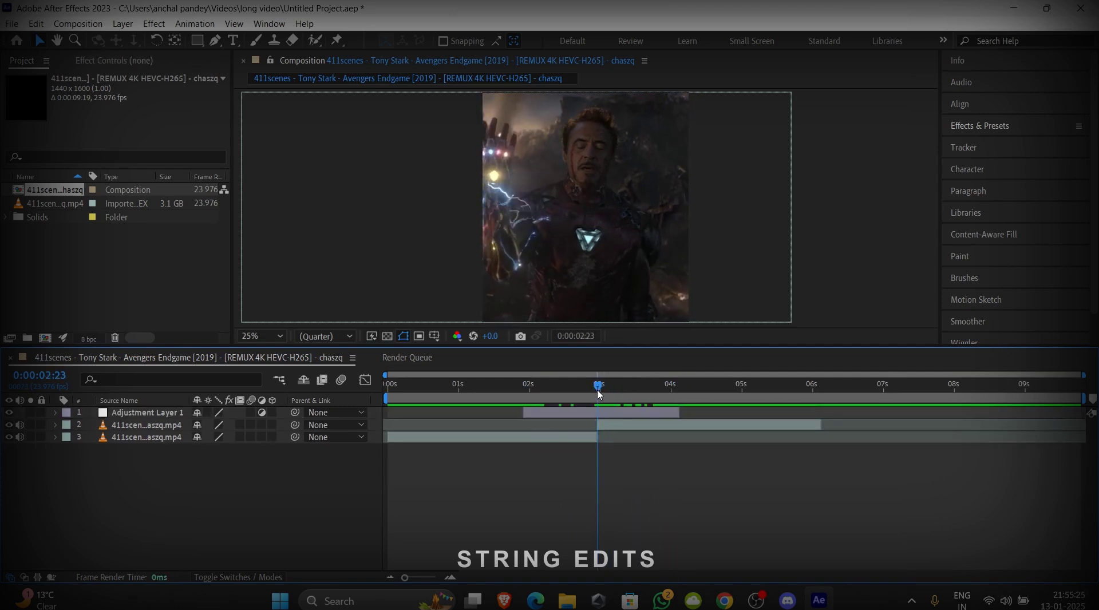
click(596, 424)
mouse_move(595, 387)
mouse_down()
mouse_move(534, 388)
mouse_move(642, 387)
mouse_move(595, 388)
mouse_up()
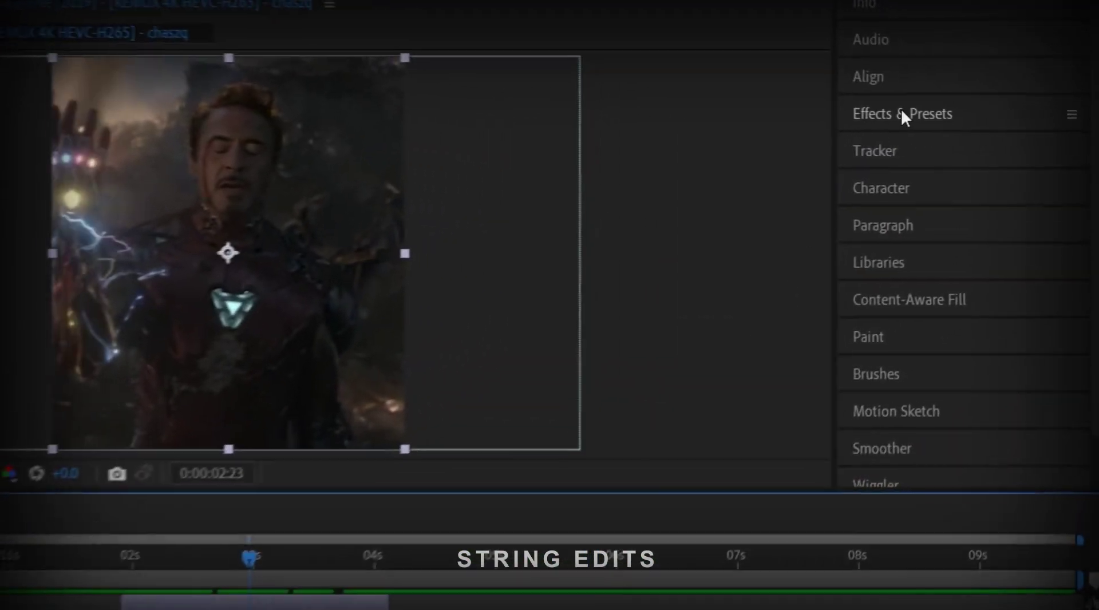
Step: Search Effects & Presets for 'glitchi' and drop Glitchify onto the adjustment layer
click(985, 124)
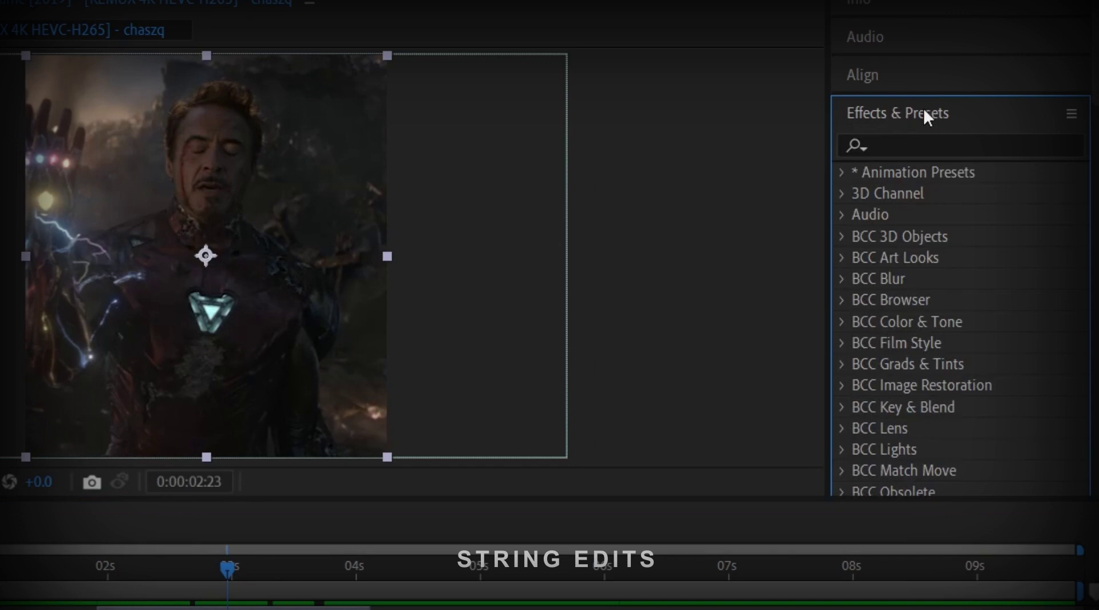
click(902, 143)
text(gl)
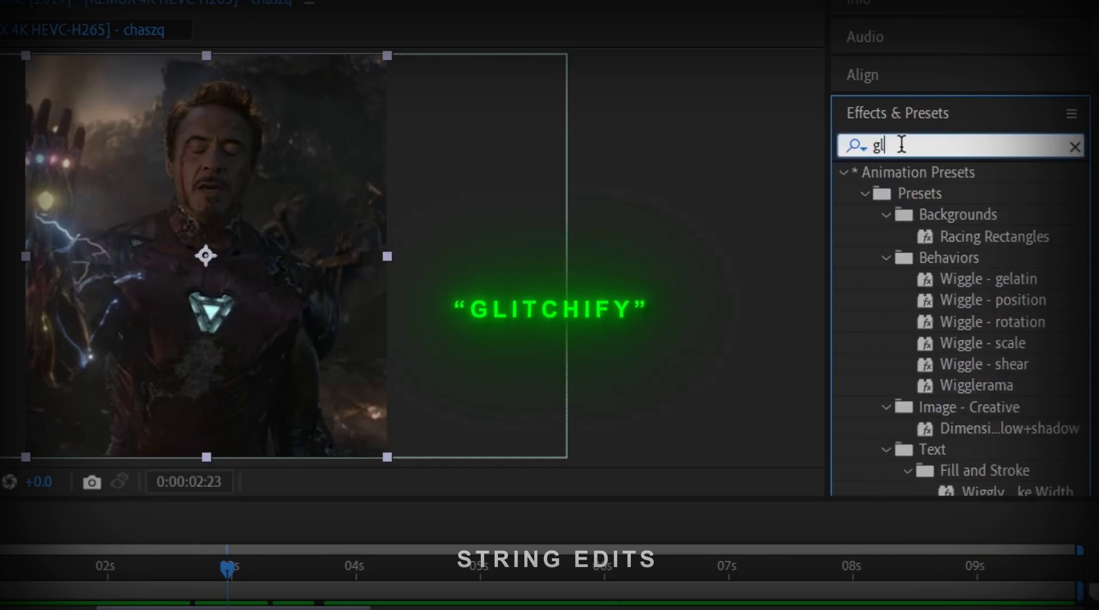
text(itchi)
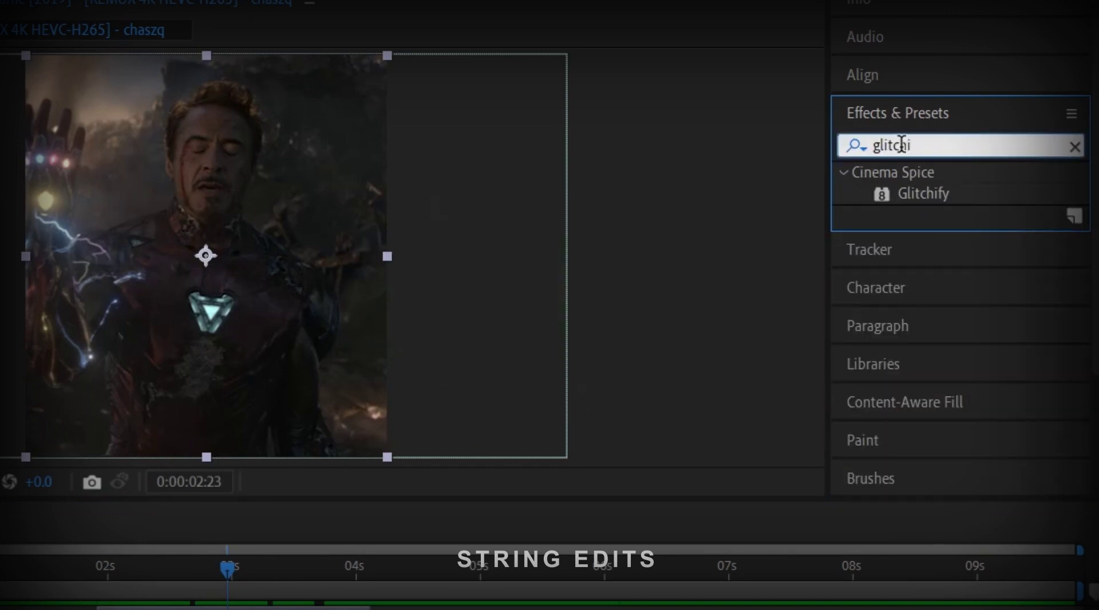
drag(918, 195, 406, 439)
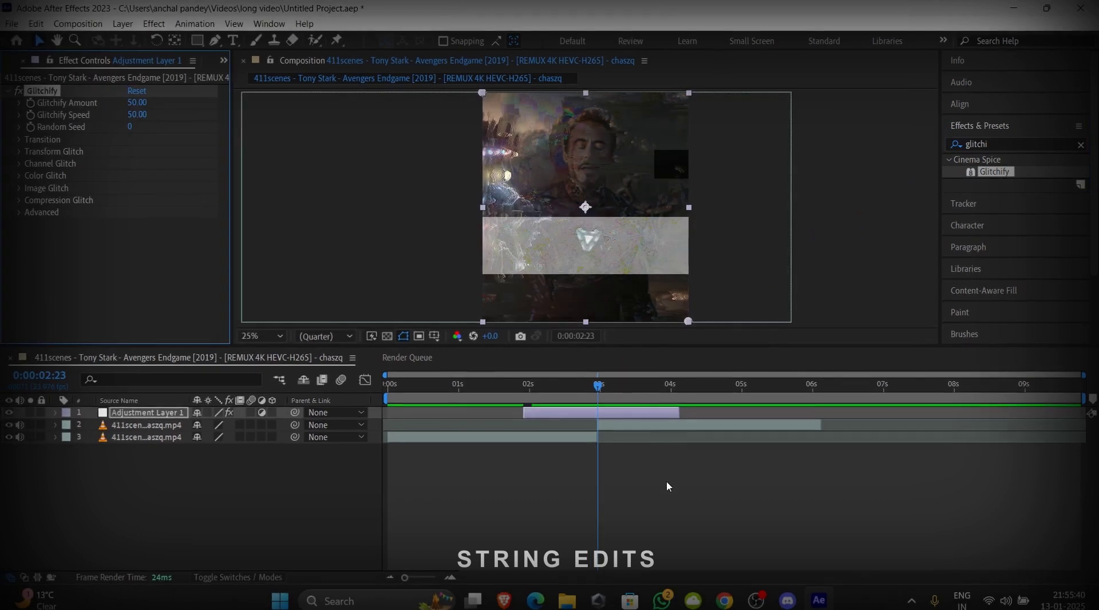
click(667, 486)
click(986, 129)
mouse_move(597, 387)
mouse_down()
mouse_move(527, 387)
mouse_move(597, 386)
mouse_up()
click(582, 418)
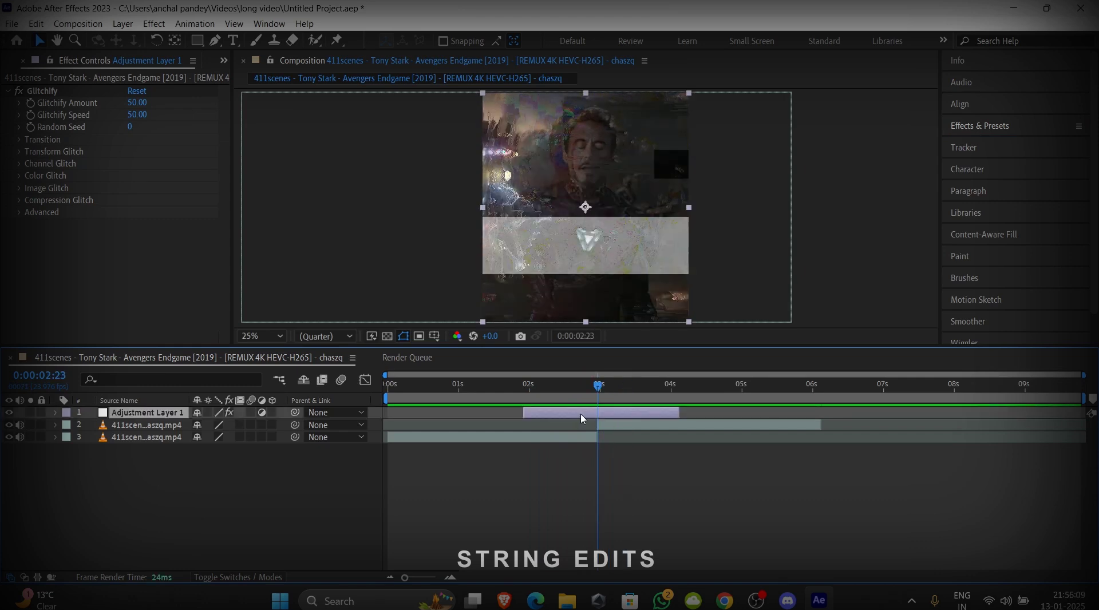
Step: Keyframe Glitchify Amount and Speed at 0 at the layer start (1:22)
key(i)
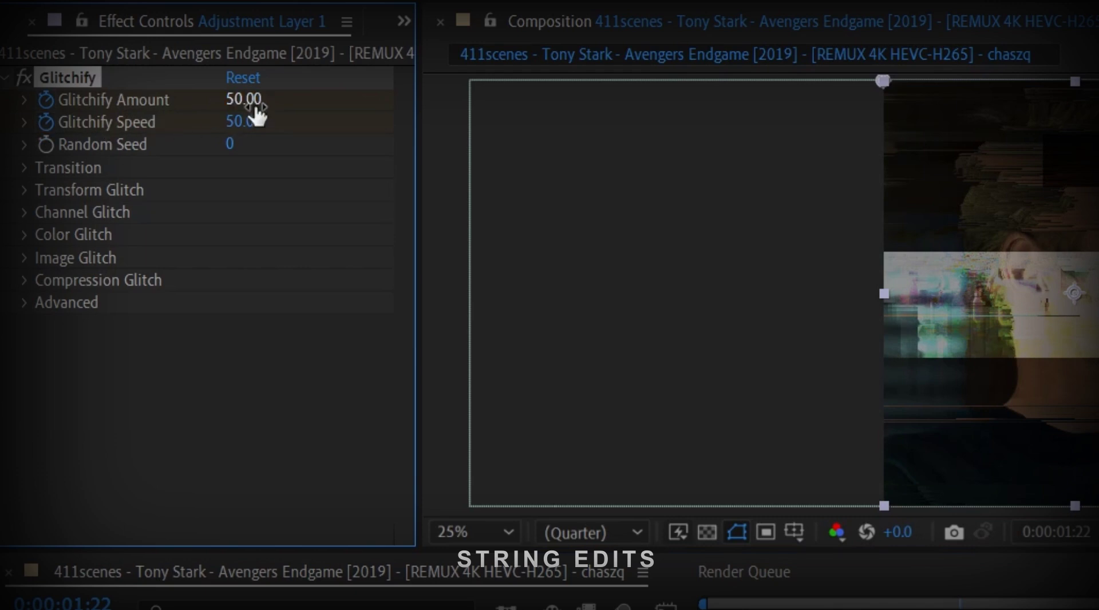
text(0)
key(Tab)
text(0)
key(Return)
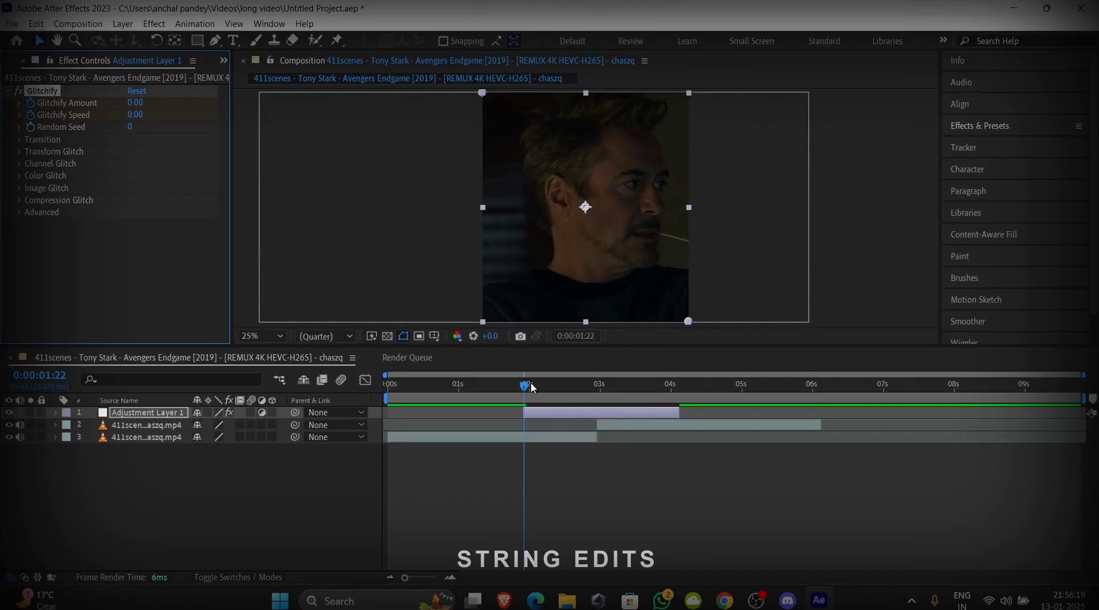
Step: Set Glitchify Amount 25 and Speed 50 at the 2:23 cut and play it back
drag(528, 387, 598, 384)
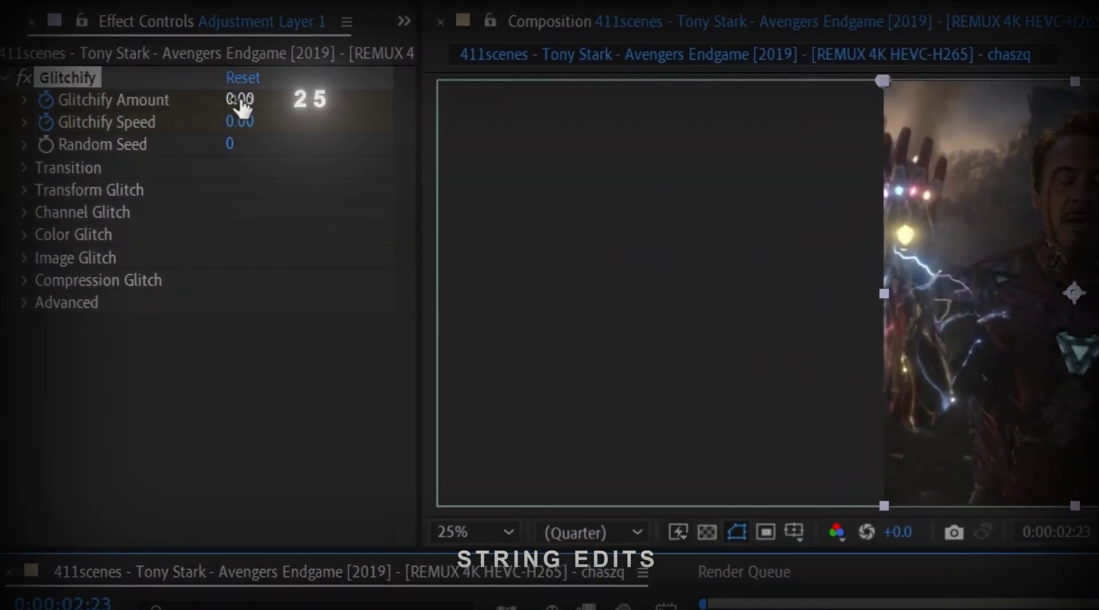
click(240, 101)
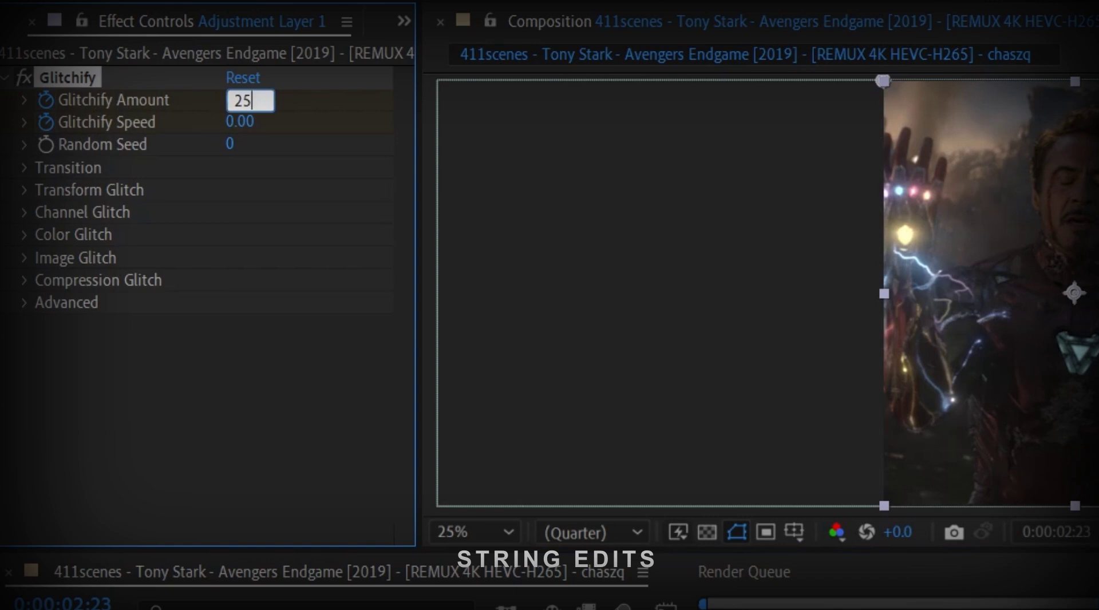
click(239, 122)
text(5)
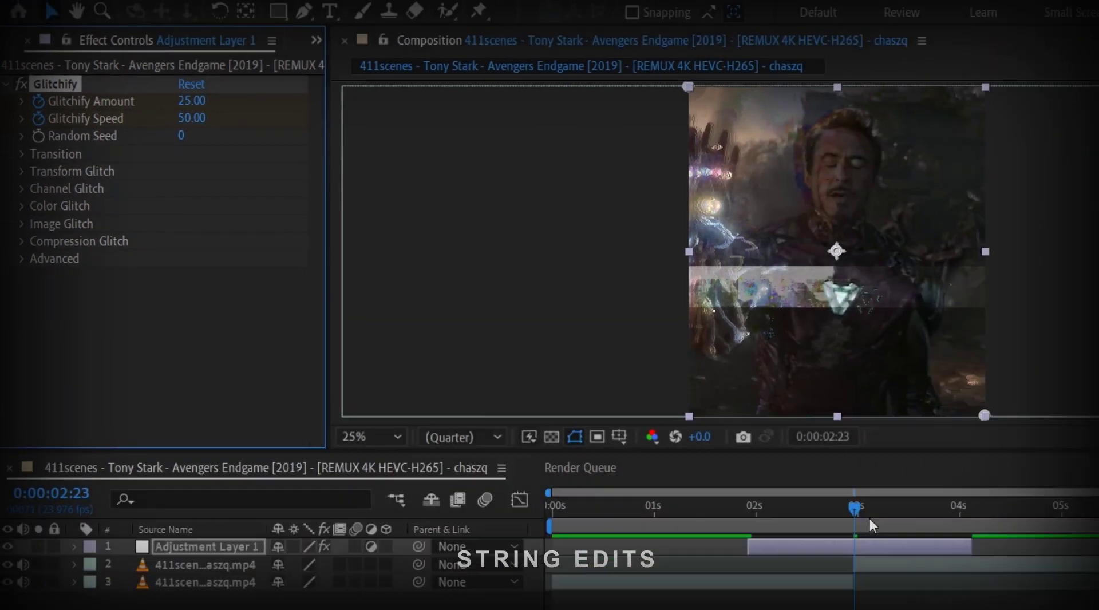
key(space)
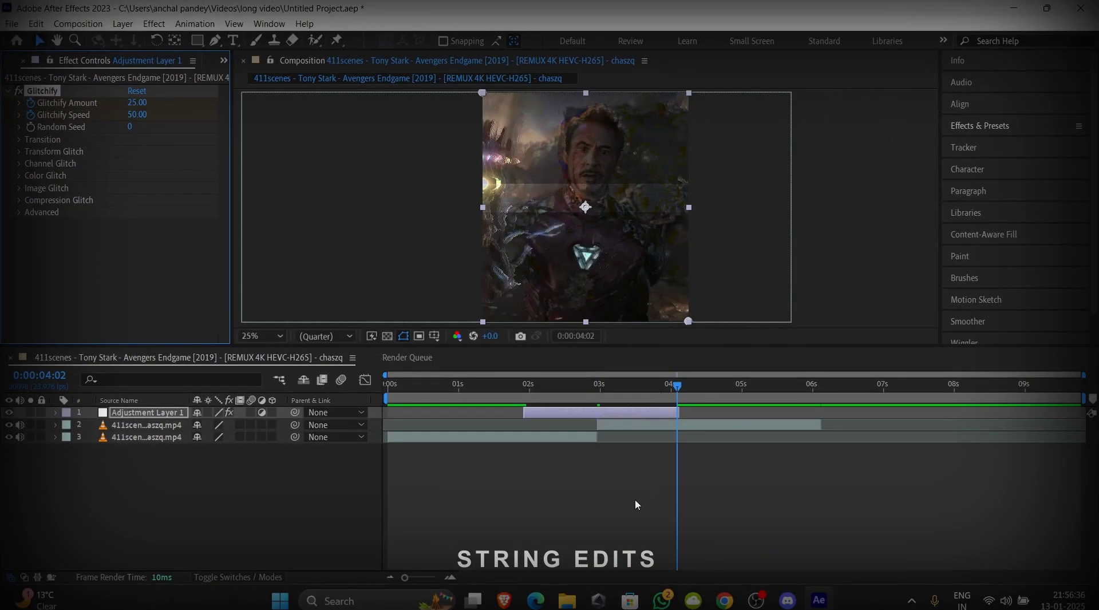
click(634, 505)
Step: Return Glitchify Amount and Speed to 0 at the layer's end (4:02)
click(137, 103)
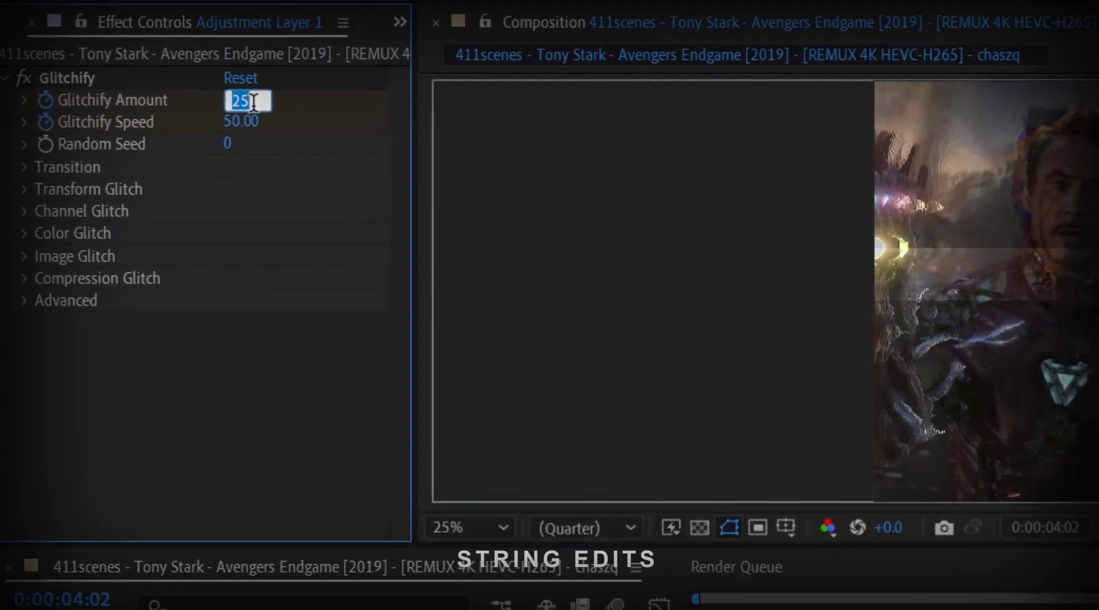
text(0)
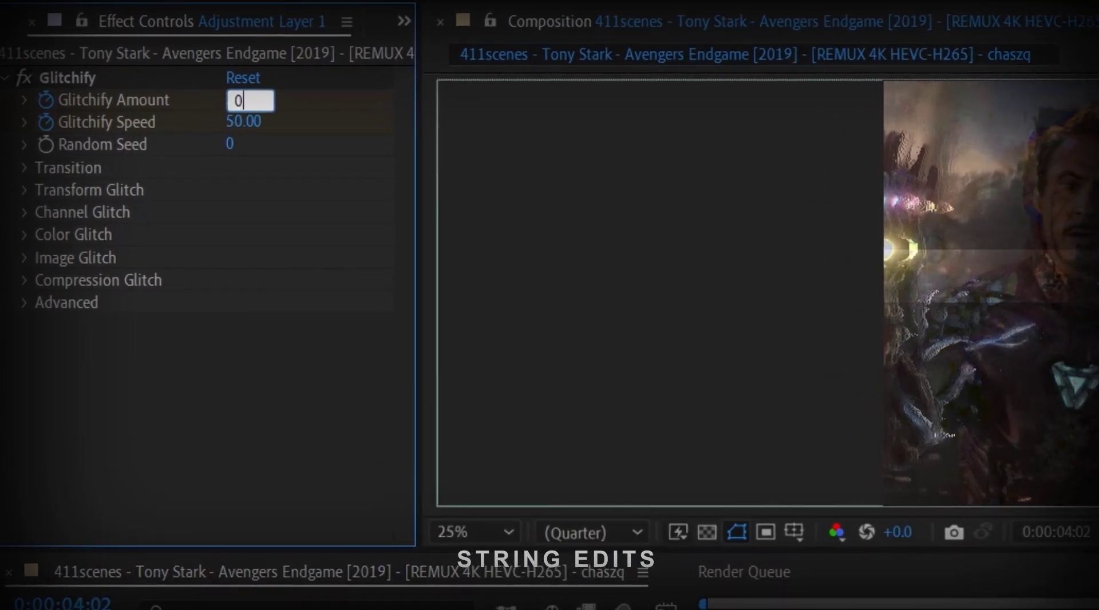
key(Tab)
text(0)
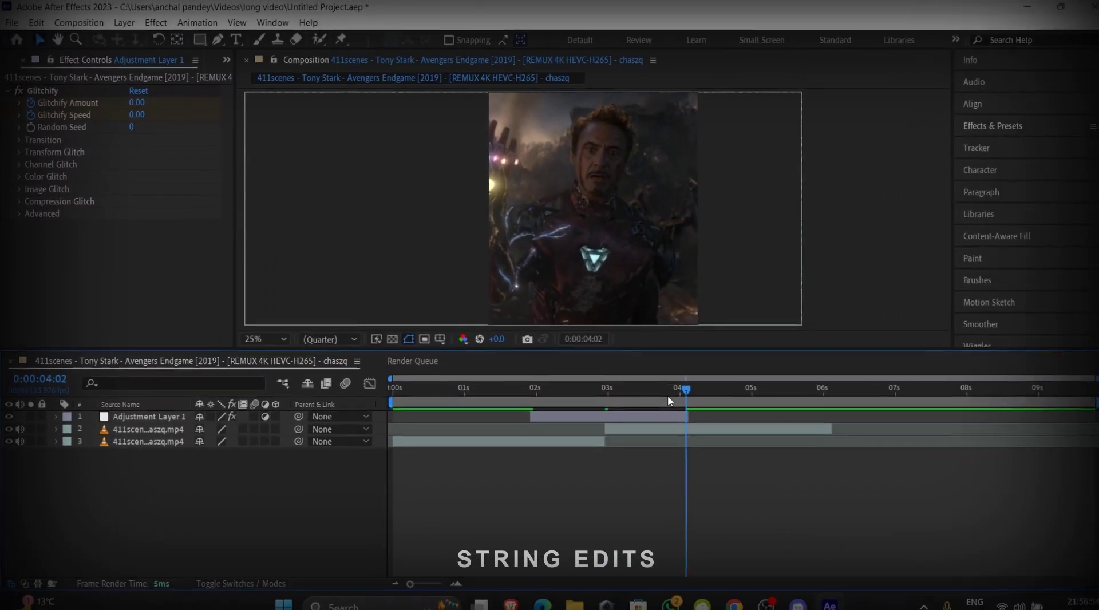
mouse_move(667, 395)
mouse_down()
mouse_move(503, 399)
mouse_move(462, 387)
mouse_up()
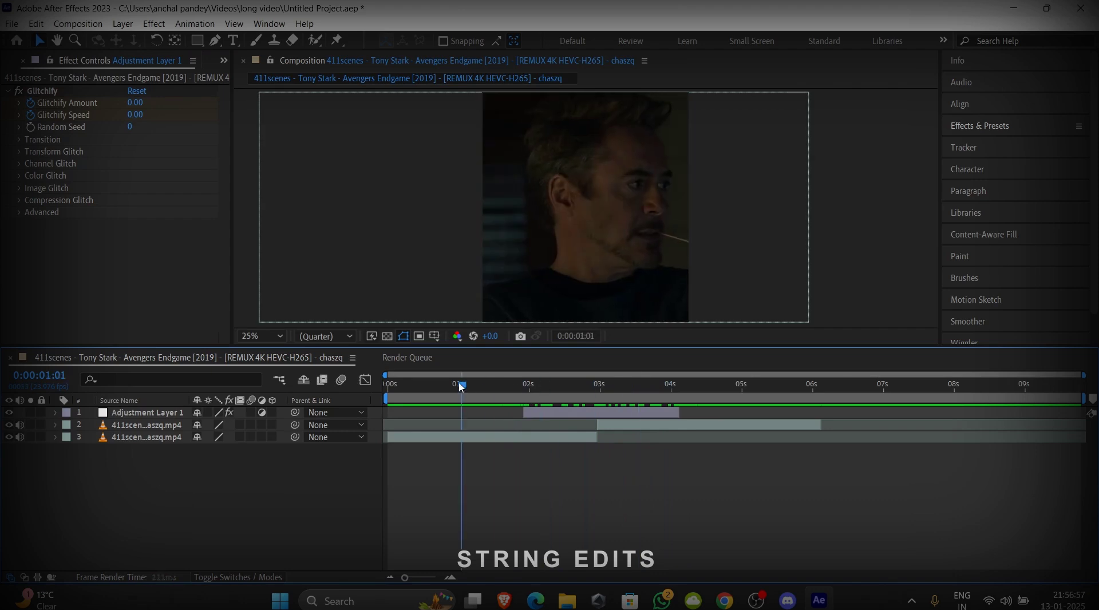
Step: Apply Easy Ease (F9) to all six Glitchify Amount and Speed keyframes
click(510, 461)
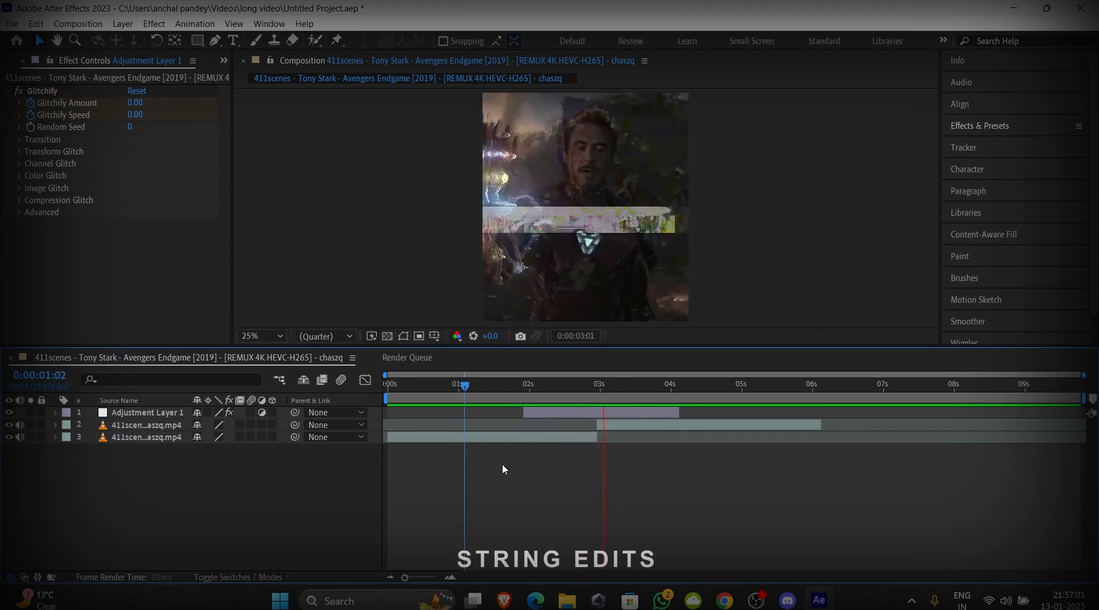
drag(583, 386, 477, 388)
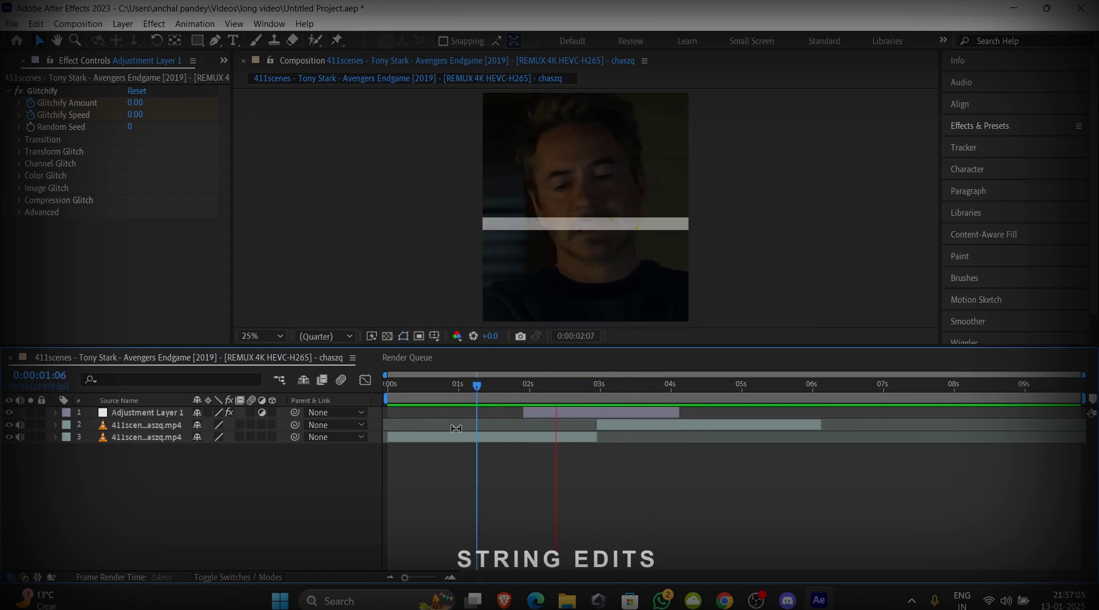
click(593, 414)
key(u)
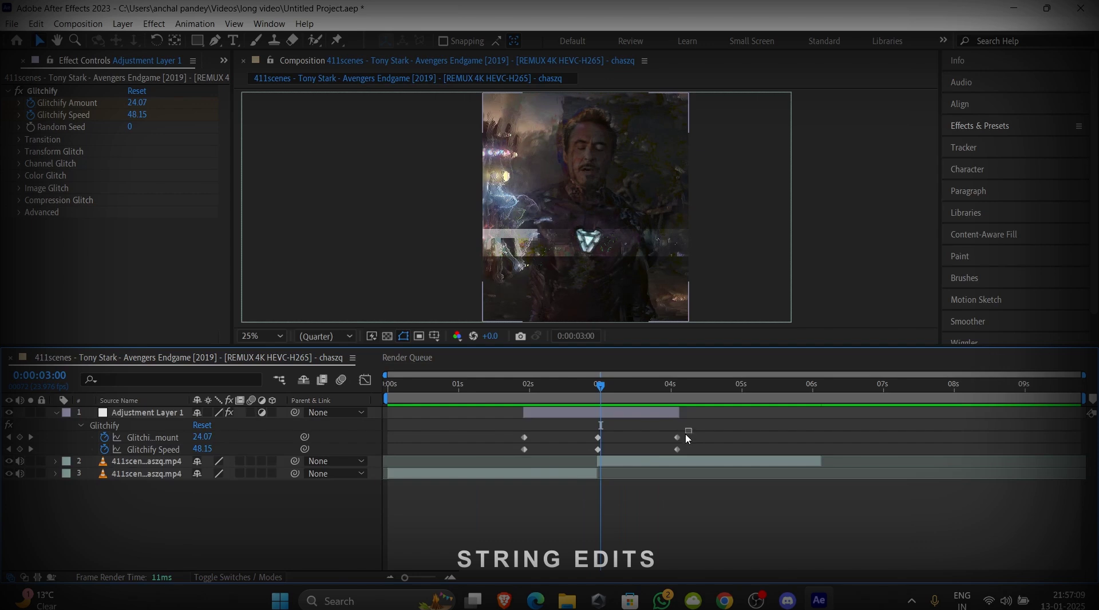
drag(691, 428, 499, 461)
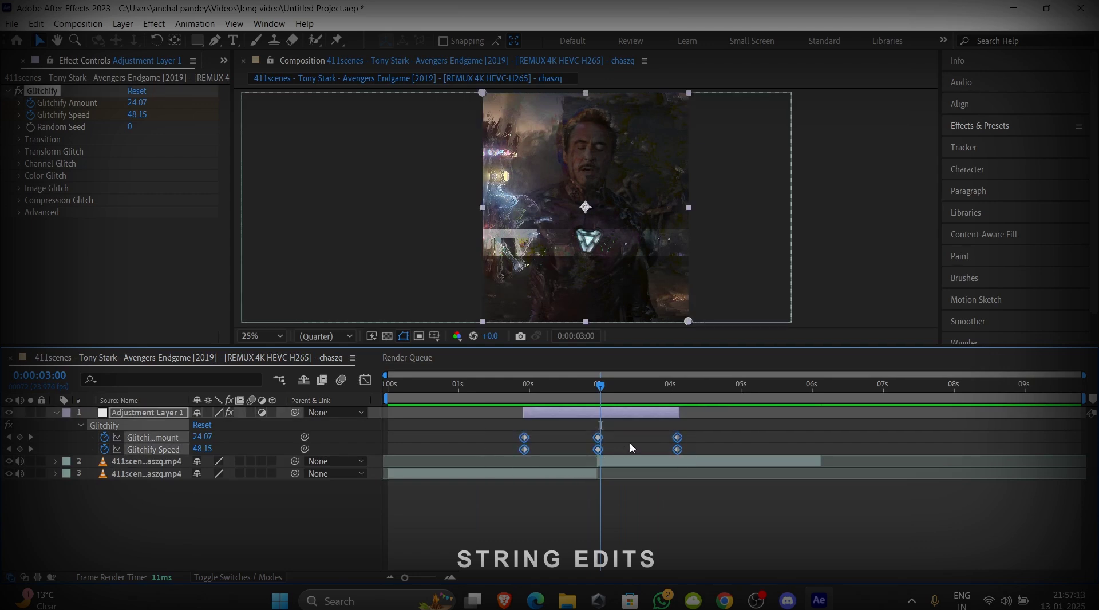
key(F9)
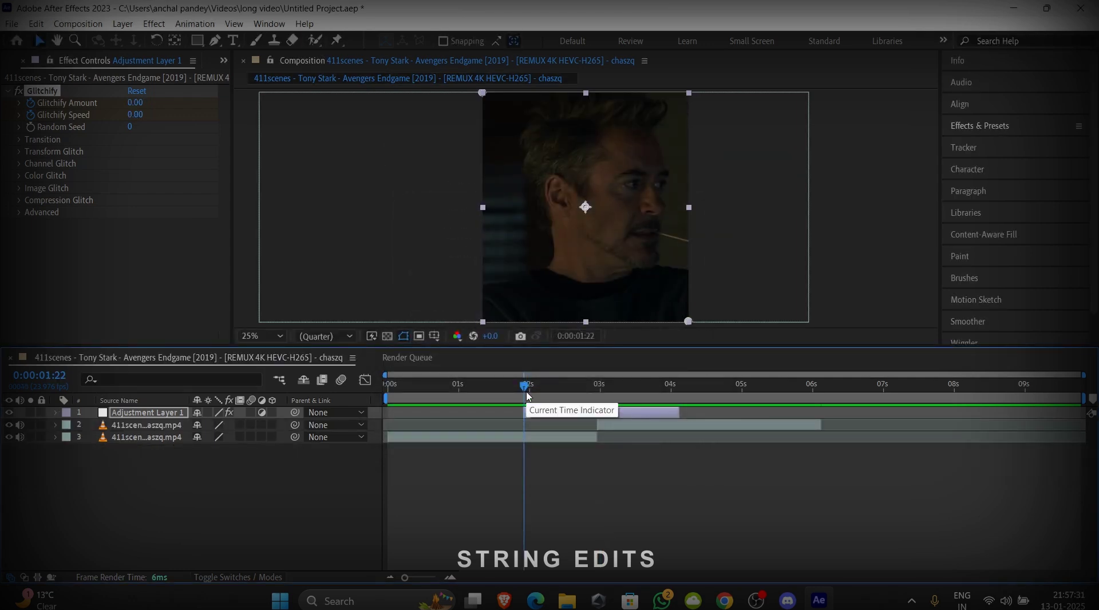
Step: Create a new red solid layer in the composition
key(ctrl+y)
click(541, 384)
click(844, 338)
click(944, 336)
click(598, 425)
Step: Trim the red solid to span only the glitch section
key(ctrl+shift+d)
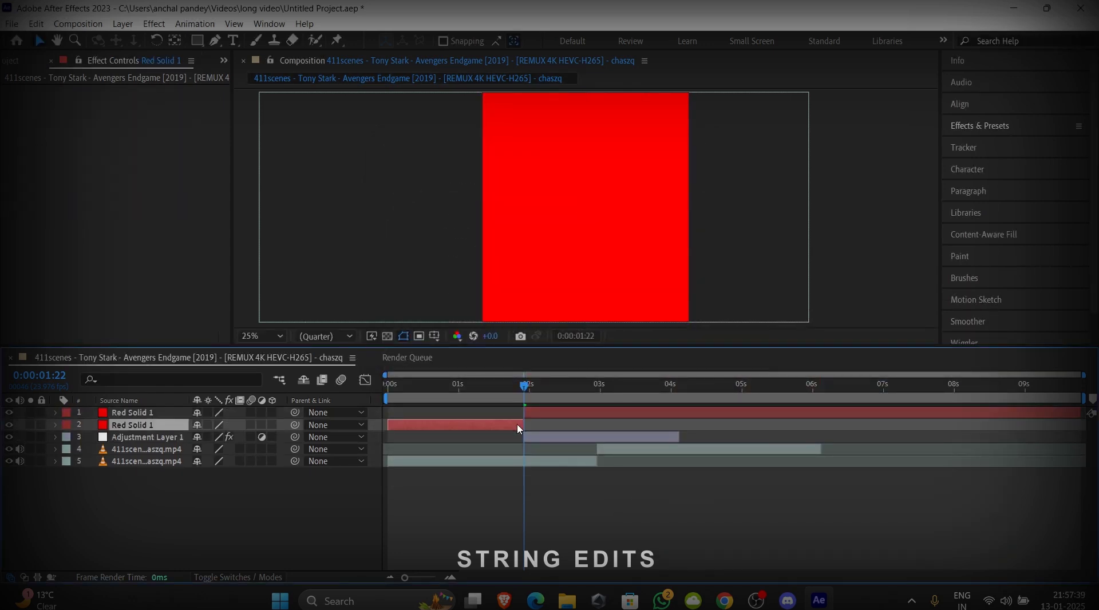
key(Delete)
click(569, 428)
click(663, 416)
key(ctrl+shift+d)
key(Delete)
click(644, 416)
click(645, 390)
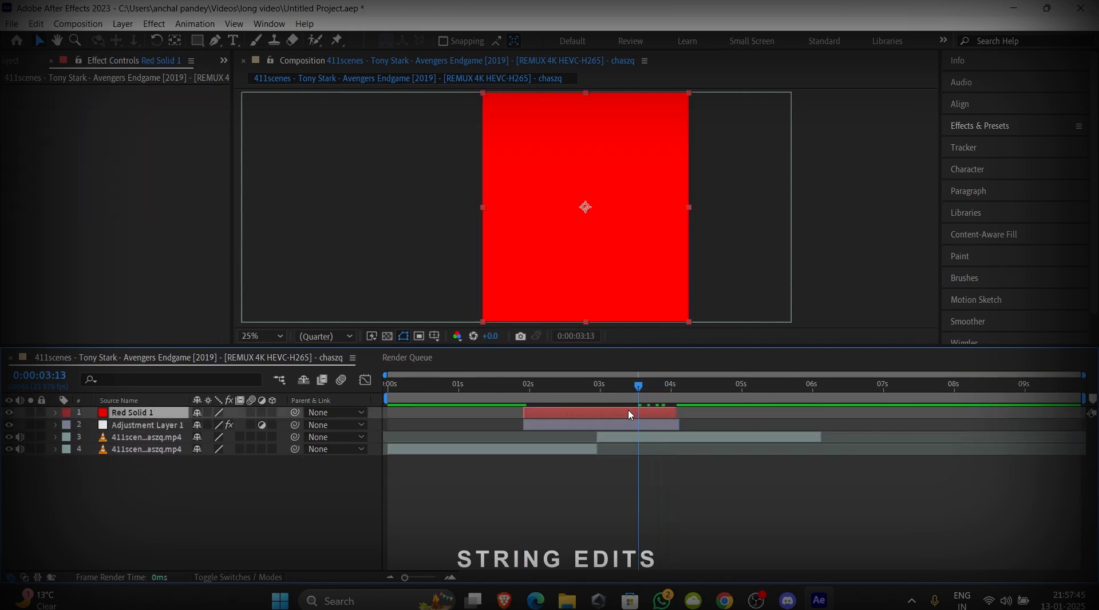
Step: Set the red solid's blending mode to Overlay and check the tint at 2:23
right_click(629, 414)
mouse_move(682, 341)
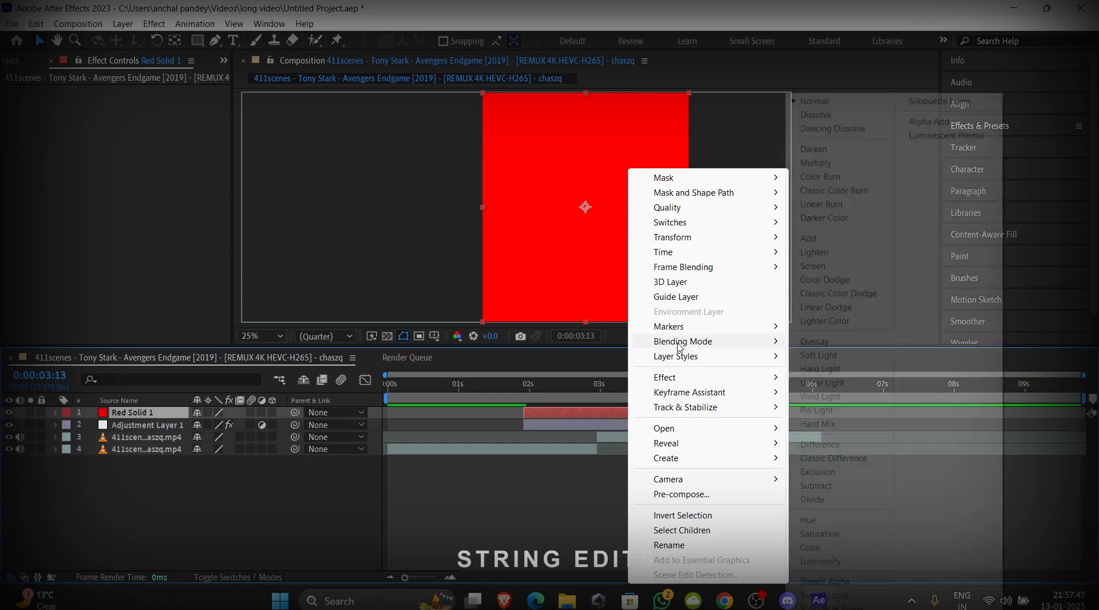
click(805, 342)
drag(623, 398, 599, 399)
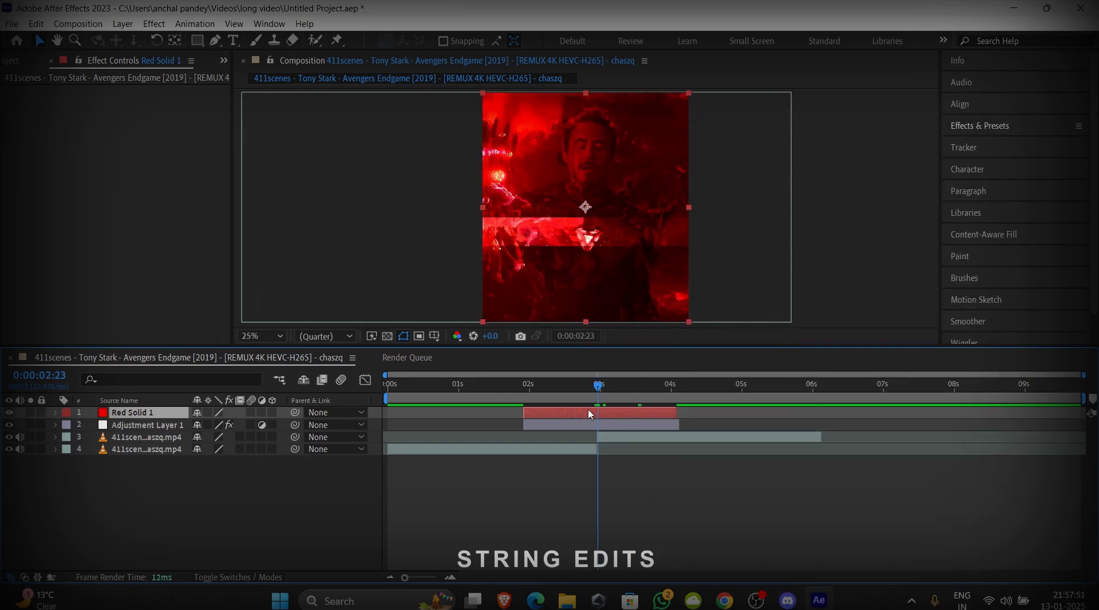
key(i)
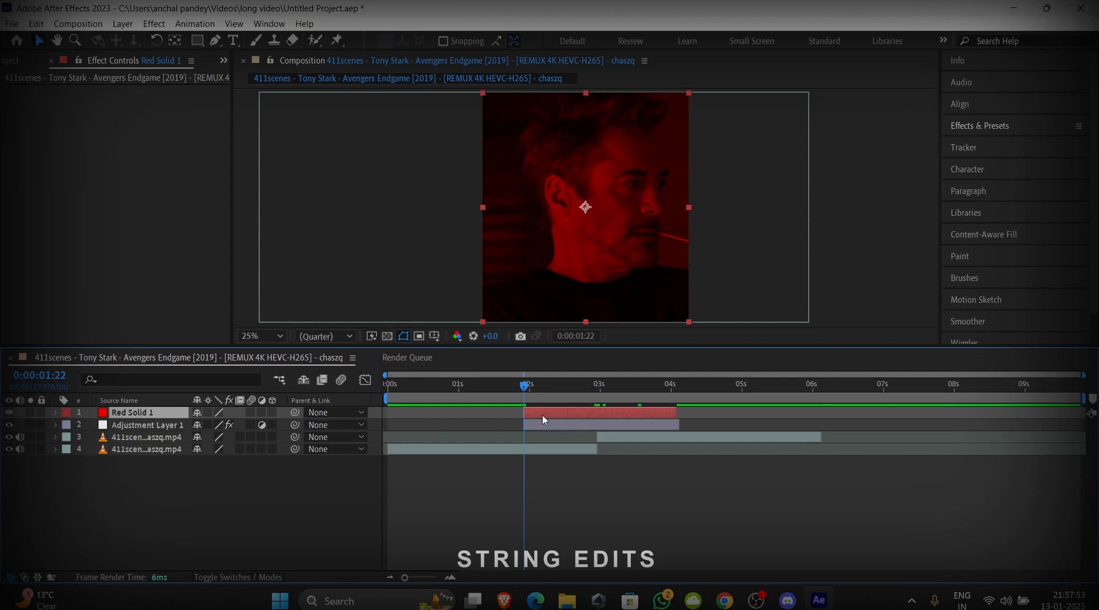
key(t)
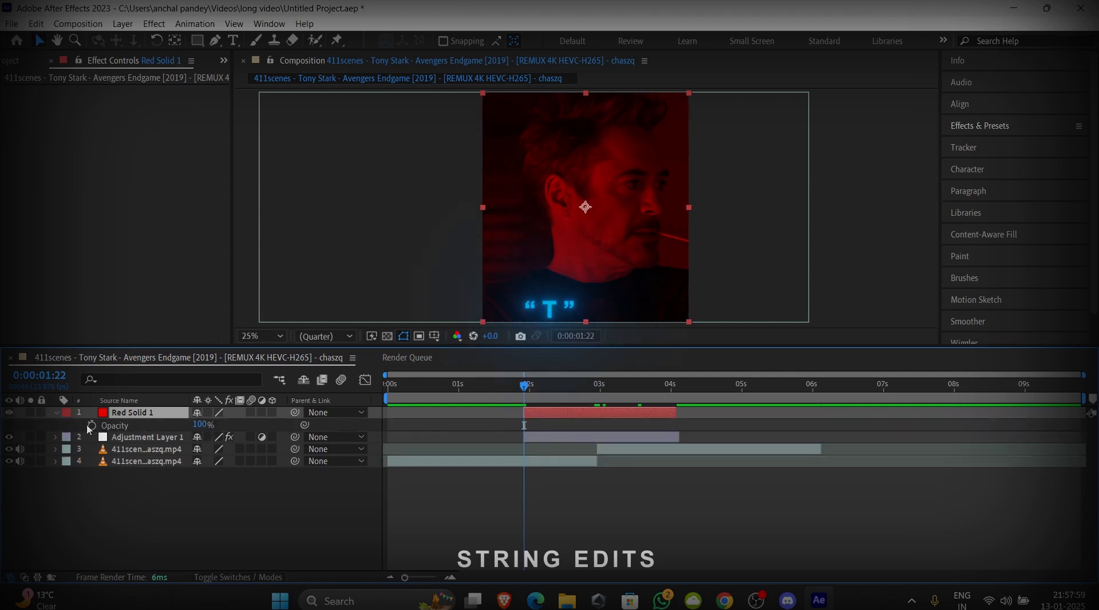
Step: Keyframe the red solid's Opacity: 0% at 1:22, 100% at 2:23, 0% at its end
click(91, 425)
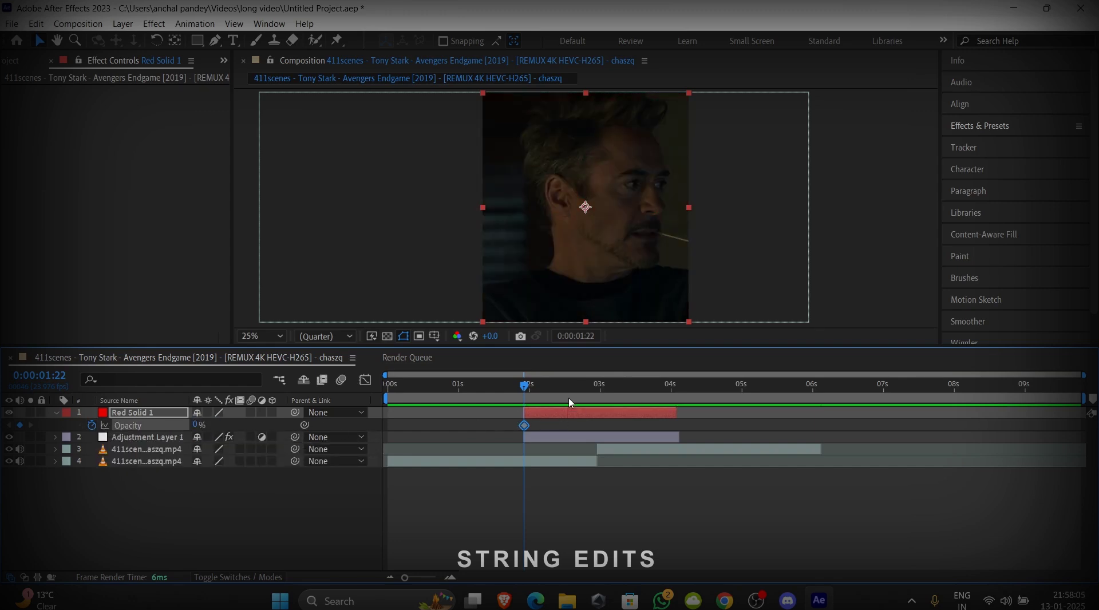
drag(585, 393, 599, 392)
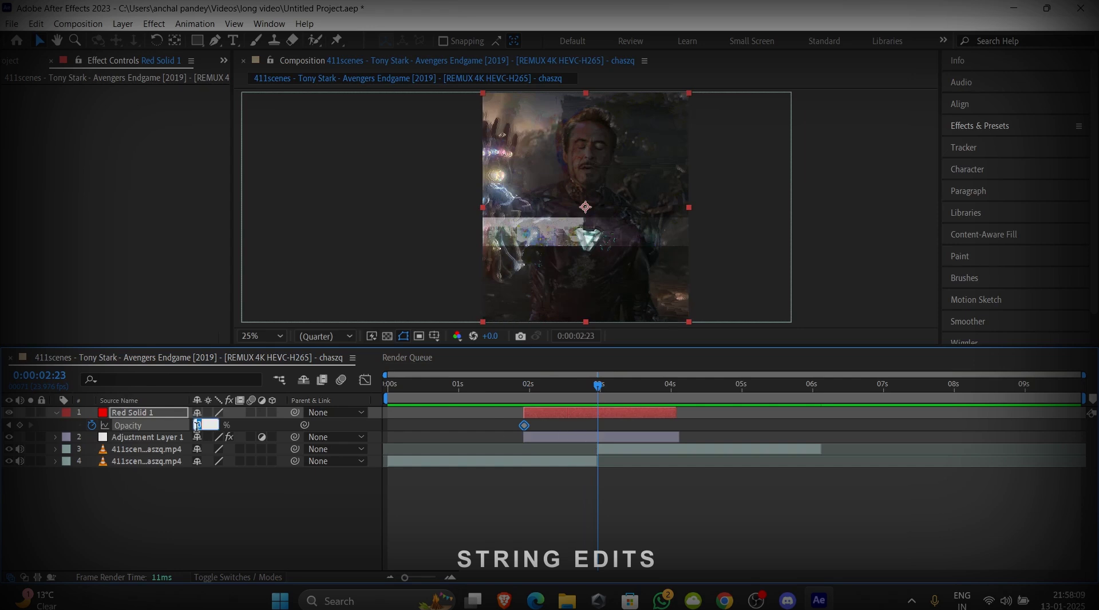
text(10)
key(Return)
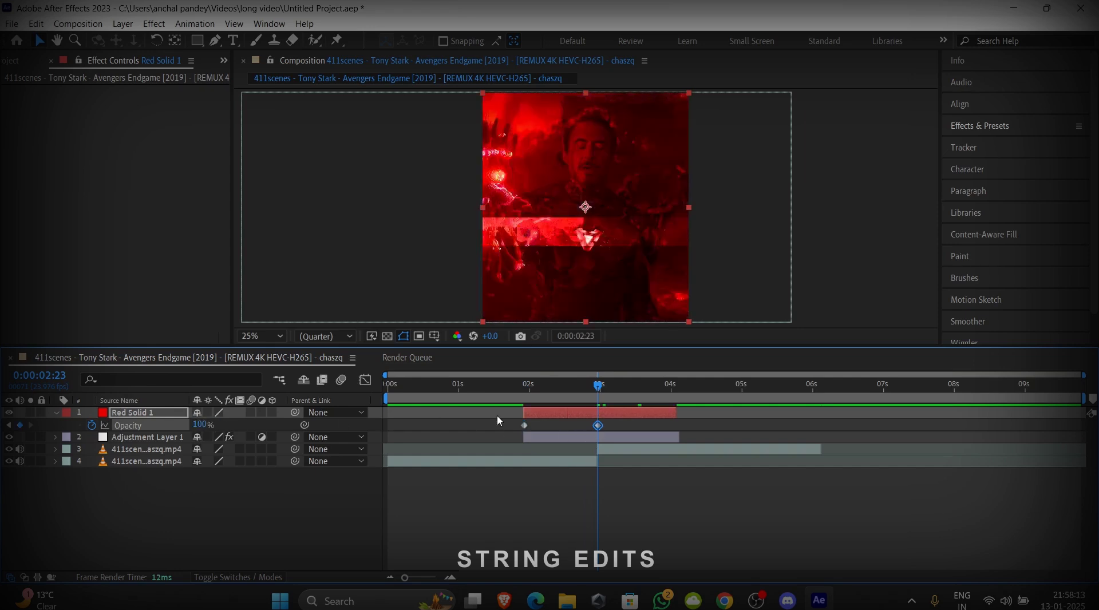
key(o)
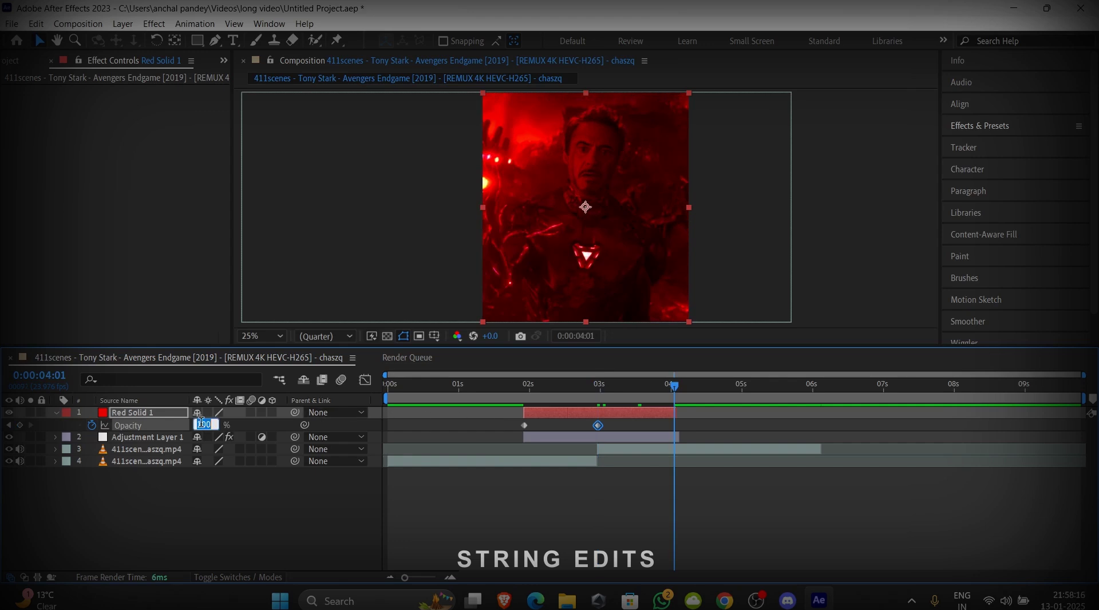
text(0)
key(Return)
Step: Preview the transition with the red opacity fade from 2:00
click(530, 483)
click(529, 384)
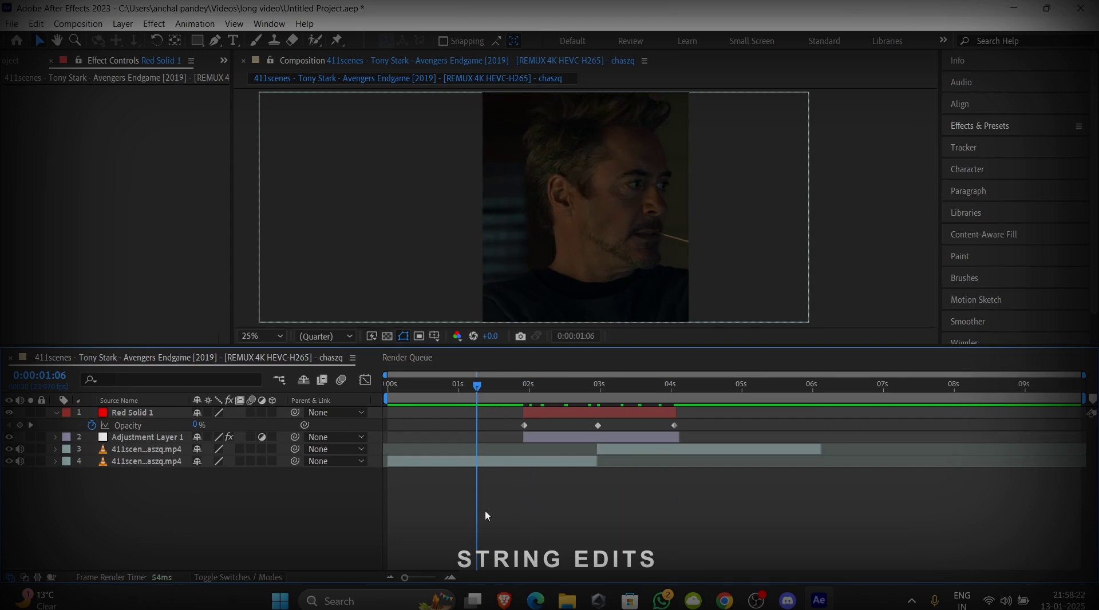
key(space)
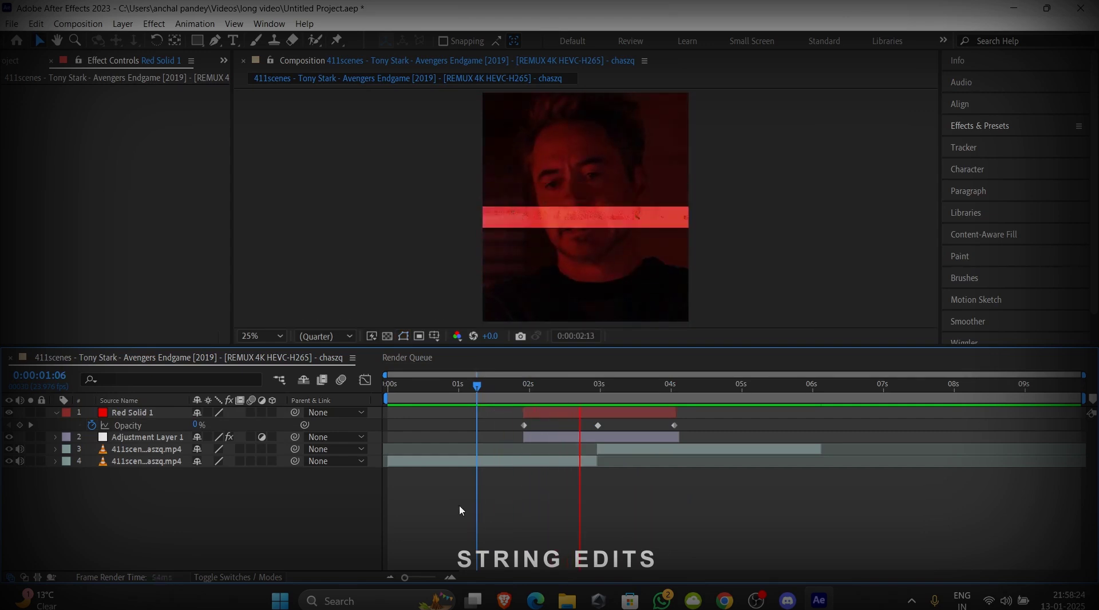
mouse_move(589, 384)
mouse_down()
mouse_move(501, 404)
mouse_move(645, 438)
mouse_up()
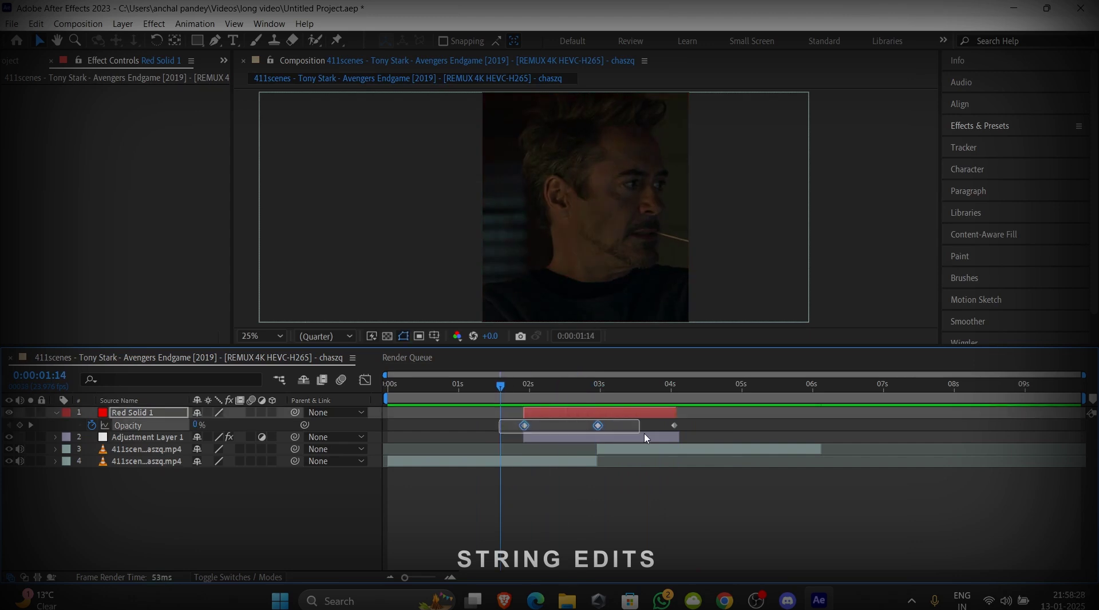
Step: Ease the three Opacity keyframes and enable motion blur on both top layers and the comp
drag(713, 436, 712, 436)
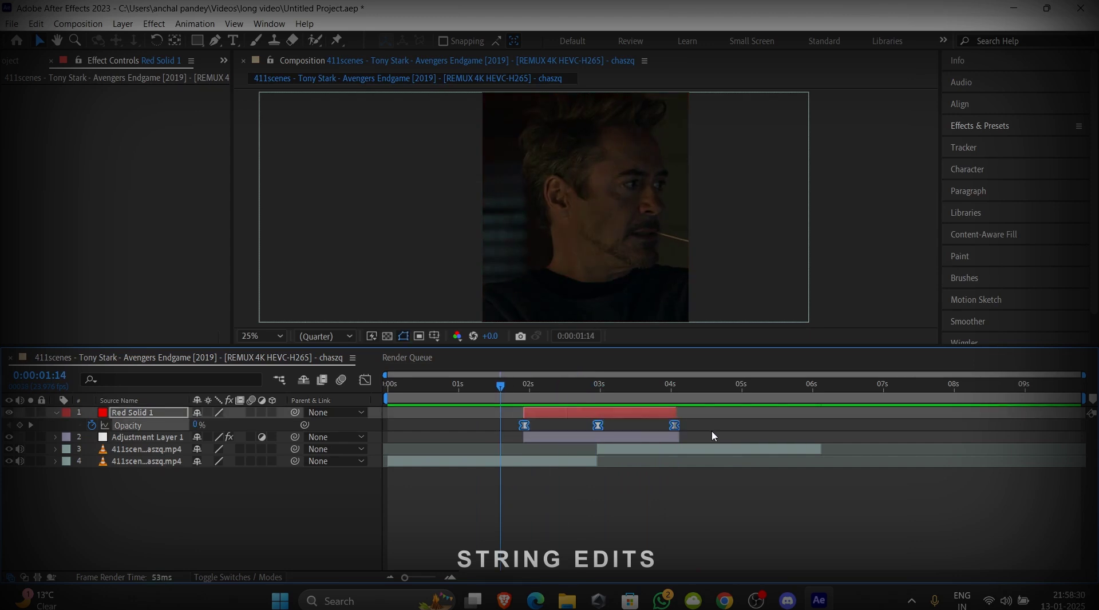
key(u)
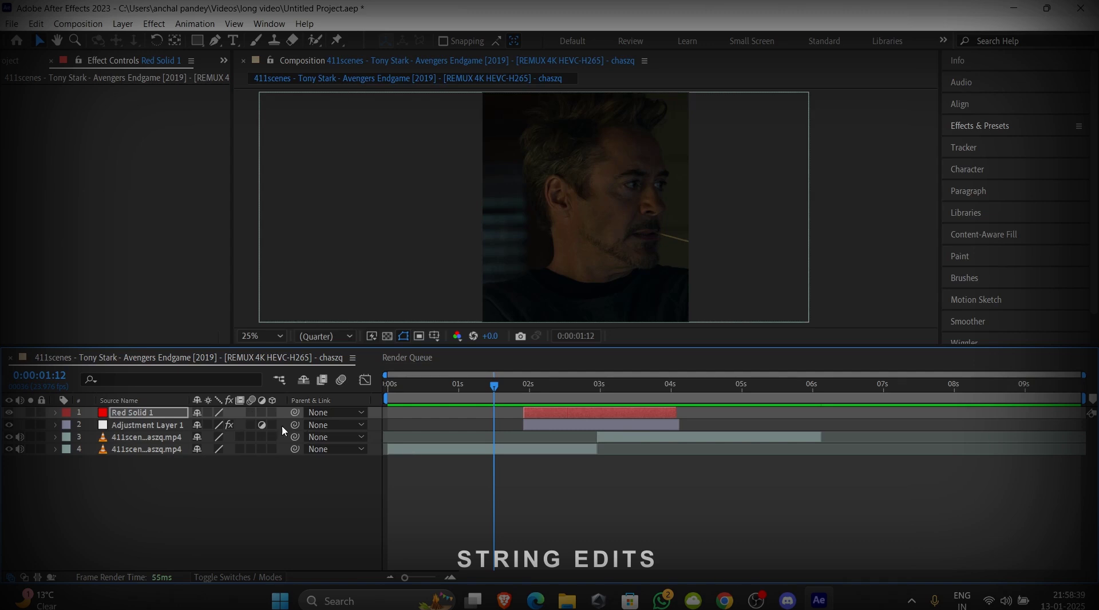
drag(250, 413, 251, 425)
click(554, 455)
Step: Scrub and play back the finished glitch transition from 1:05
mouse_move(554, 388)
mouse_down()
mouse_move(614, 385)
mouse_move(494, 385)
mouse_up()
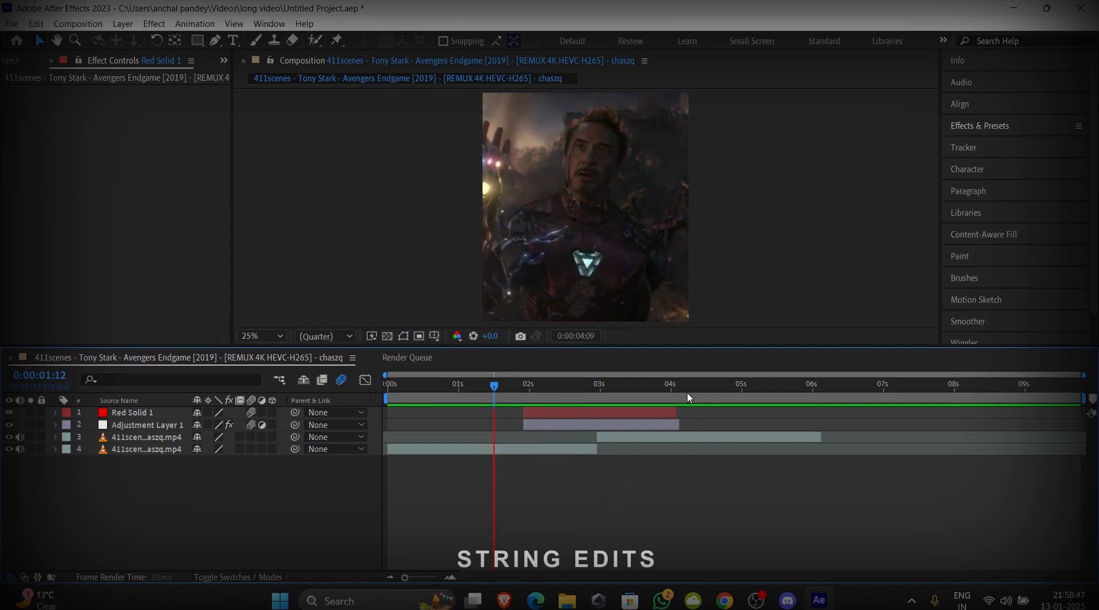
drag(689, 397, 467, 389)
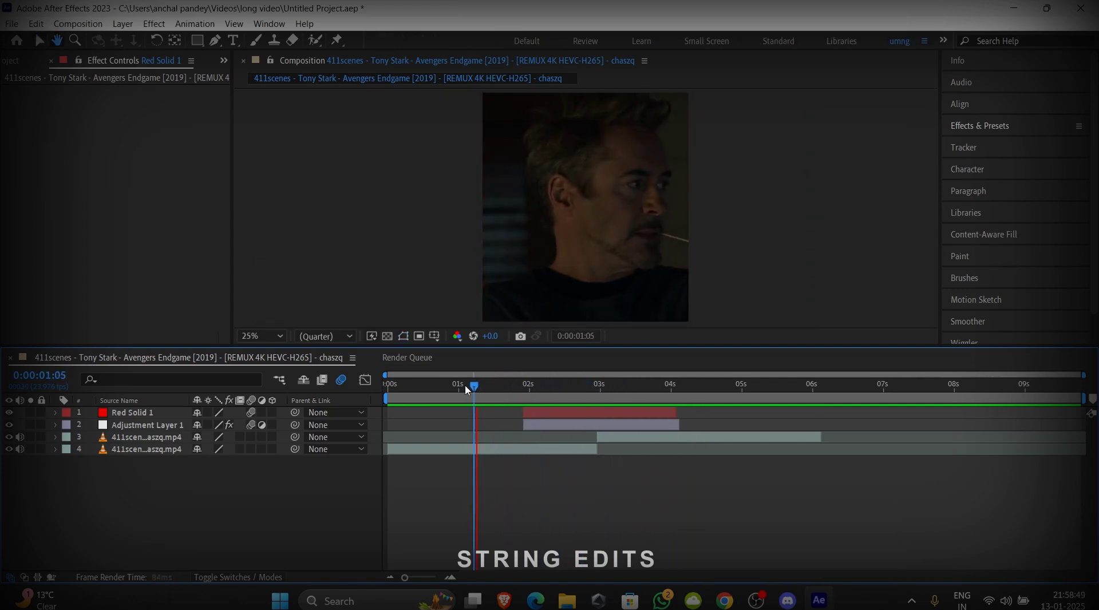
key(space)
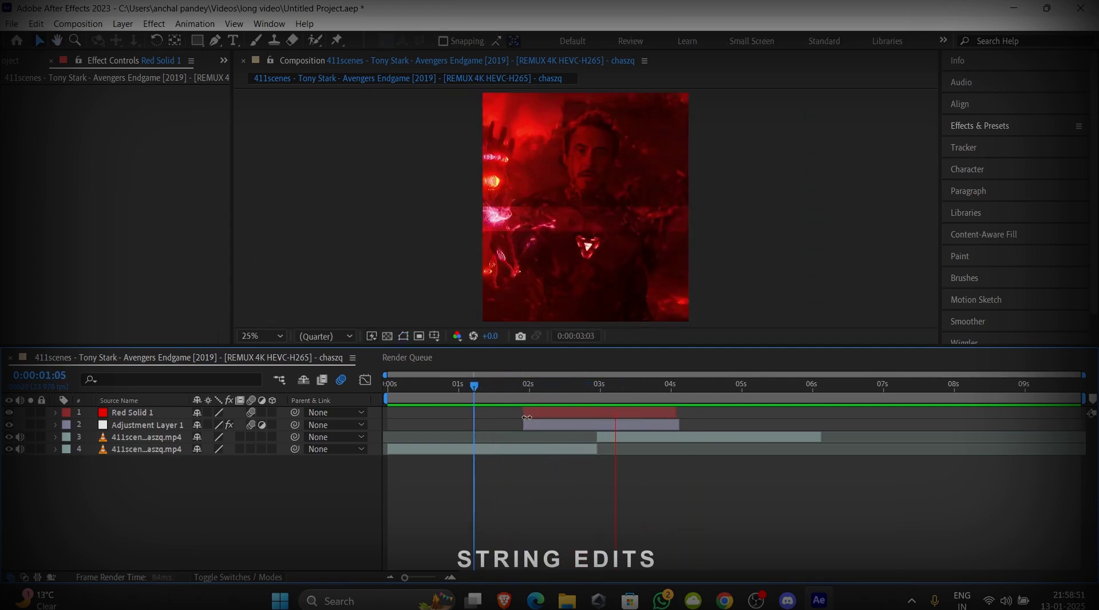